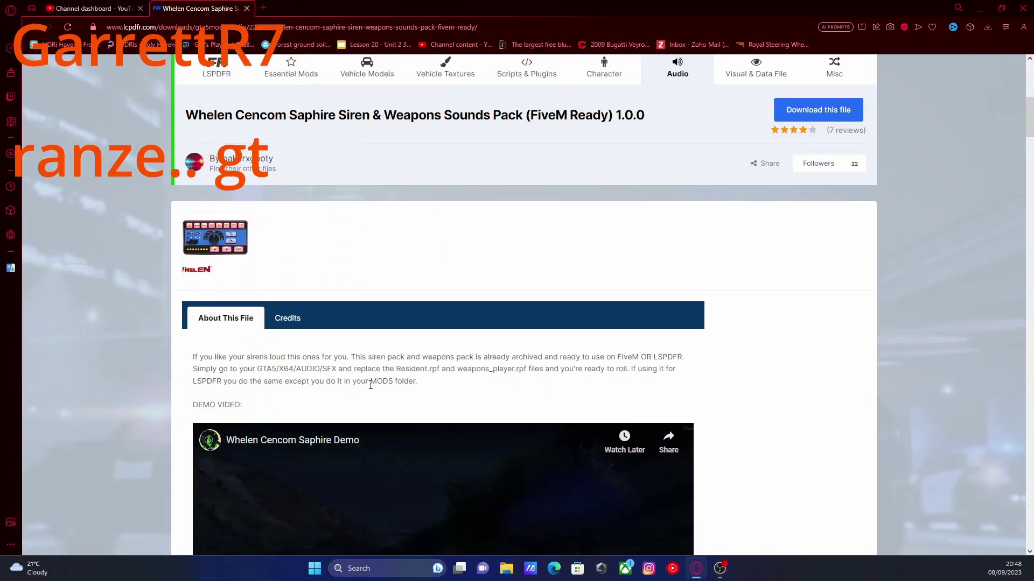
# Scroll the Whelen siren pack page and bring up its list of downloadable files
pyautogui.scroll(4, 372, 389)
pyautogui.scroll(-3, 353, 362)
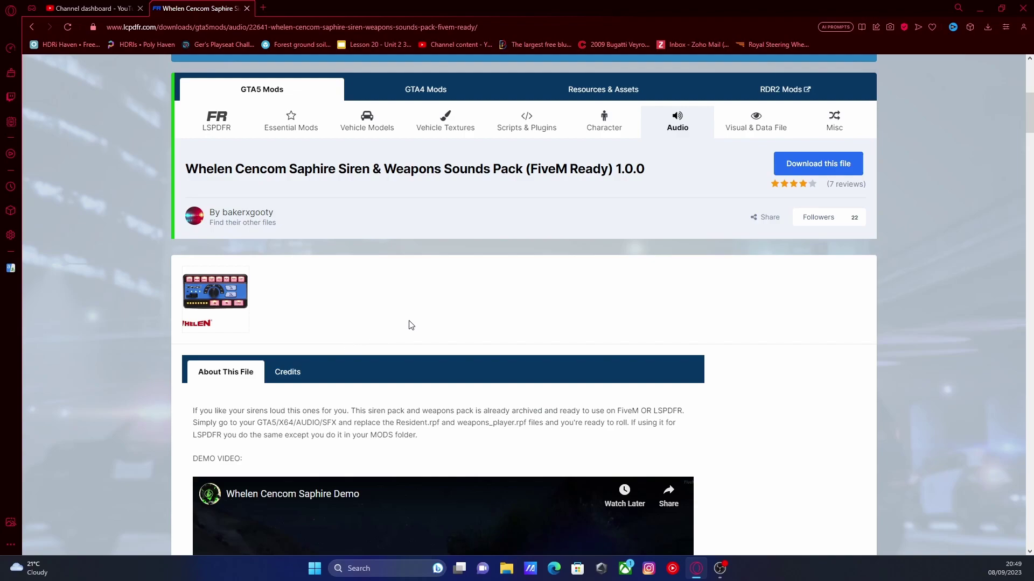
pyautogui.scroll(-4, 438, 334)
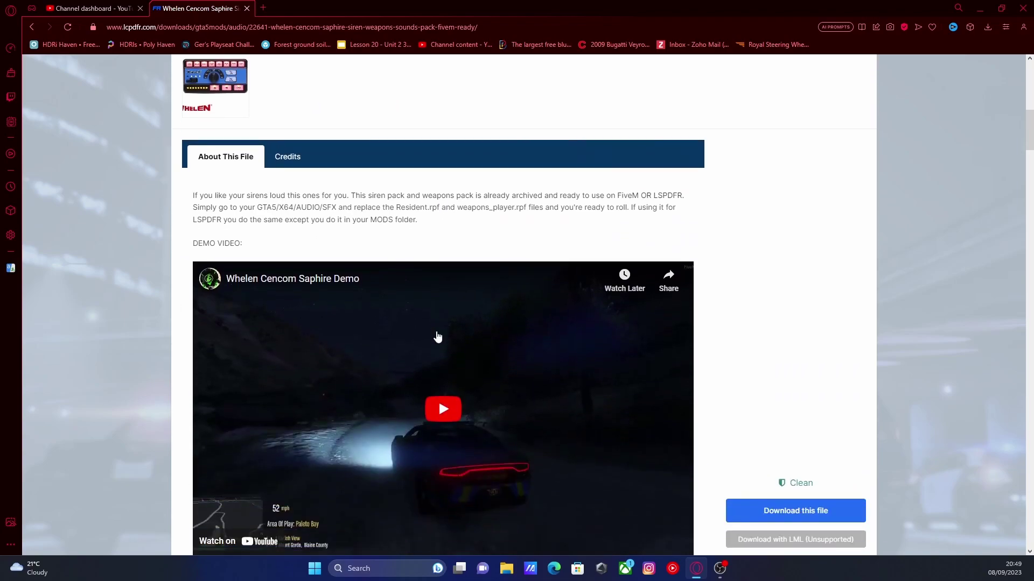
pyautogui.scroll(3, 436, 337)
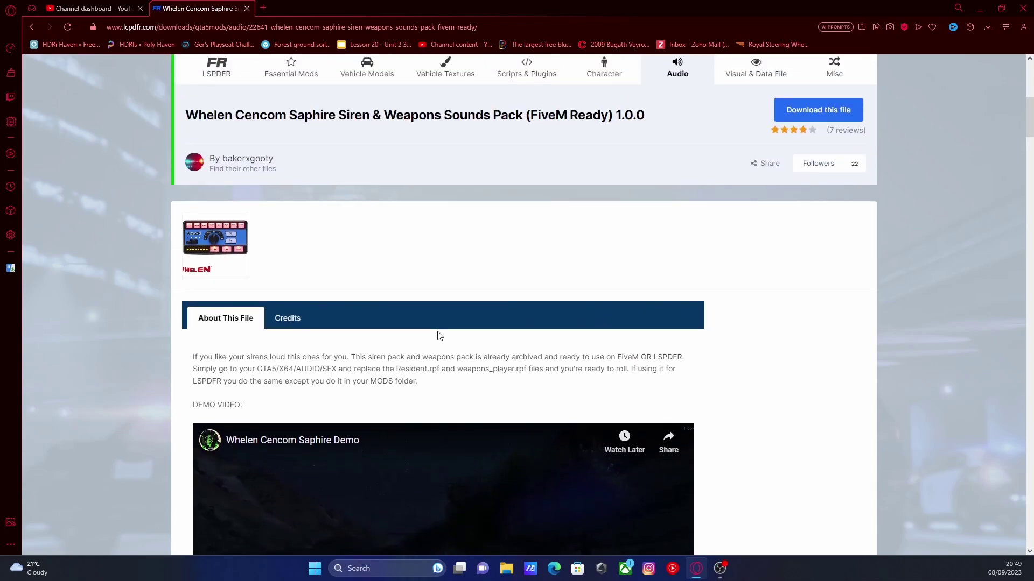
pyautogui.scroll(-1, 452, 374)
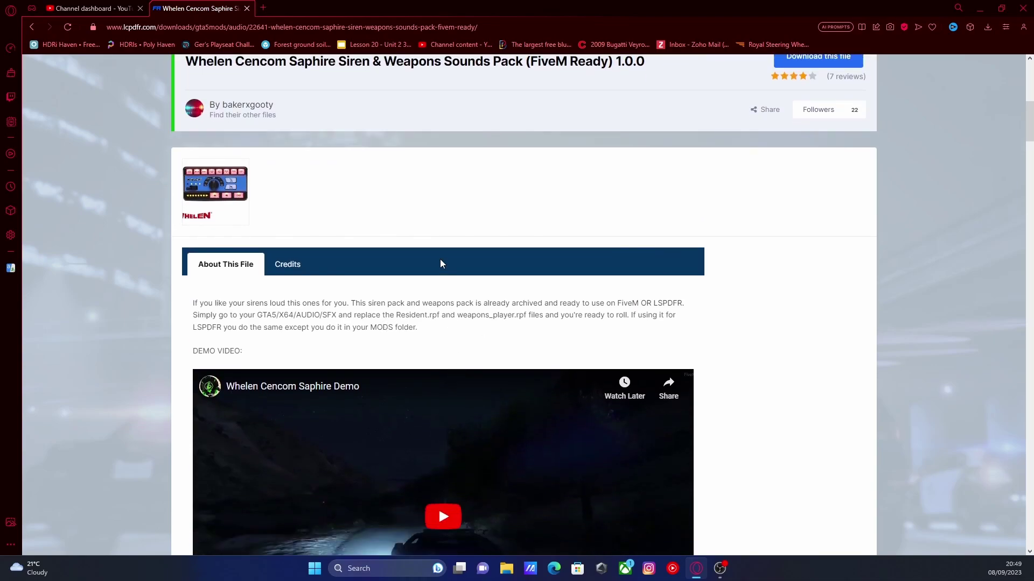
pyautogui.scroll(3, 388, 303)
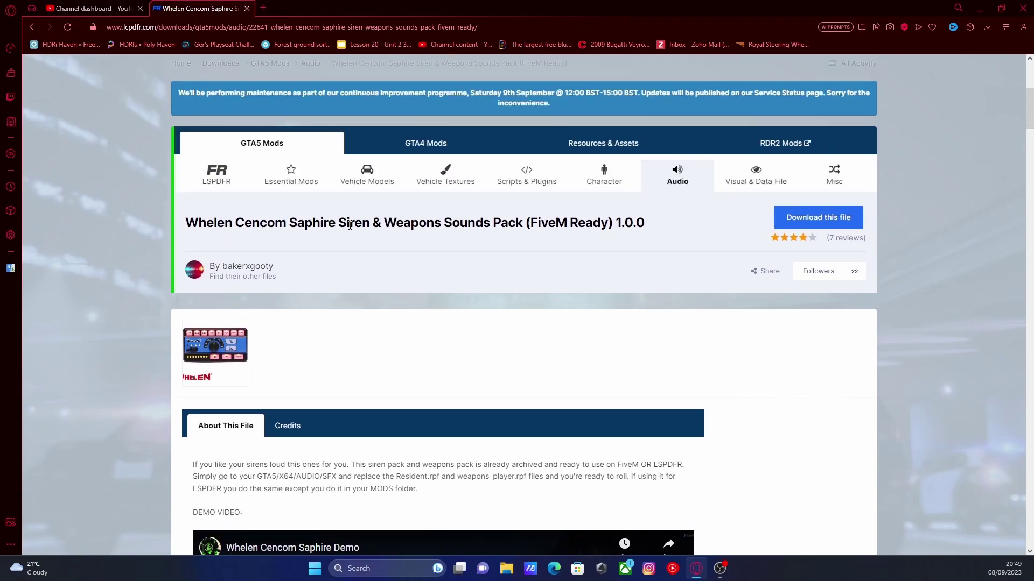
pyautogui.scroll(-1, 350, 225)
pyautogui.click(849, 165)
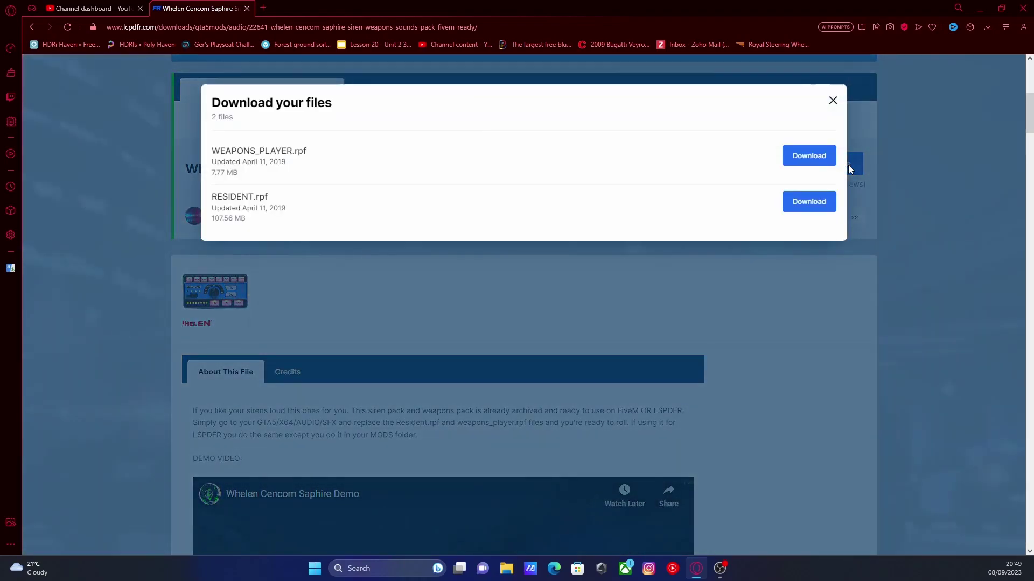
# Highlight the WEAPONS_PLAYER.rpf file name in the download dialog, then clear the selection
pyautogui.moveTo(211, 198); pyautogui.dragTo(218, 156)
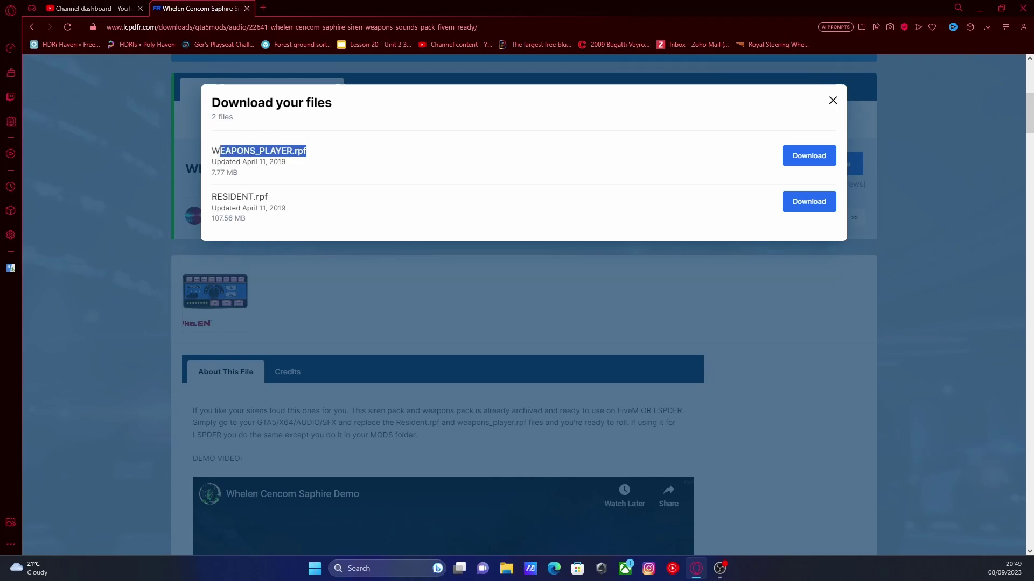
pyautogui.click(218, 156)
pyautogui.doubleClick(259, 151)
pyautogui.click(335, 217)
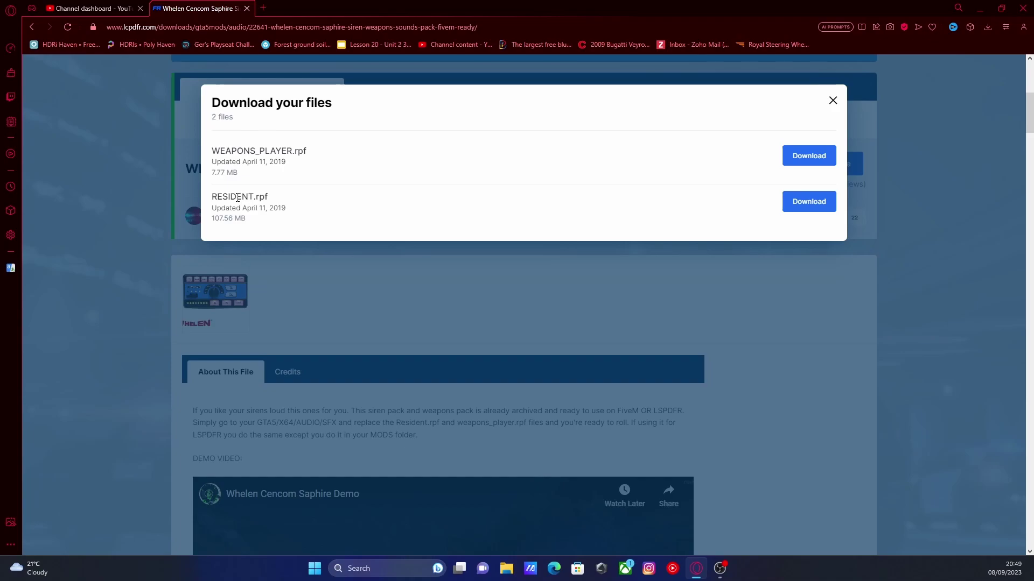
# Start the RESIDENT.rpf download, then go back and start the WEAPONS_PLAYER.rpf (7.77 MB) download
pyautogui.click(812, 209)
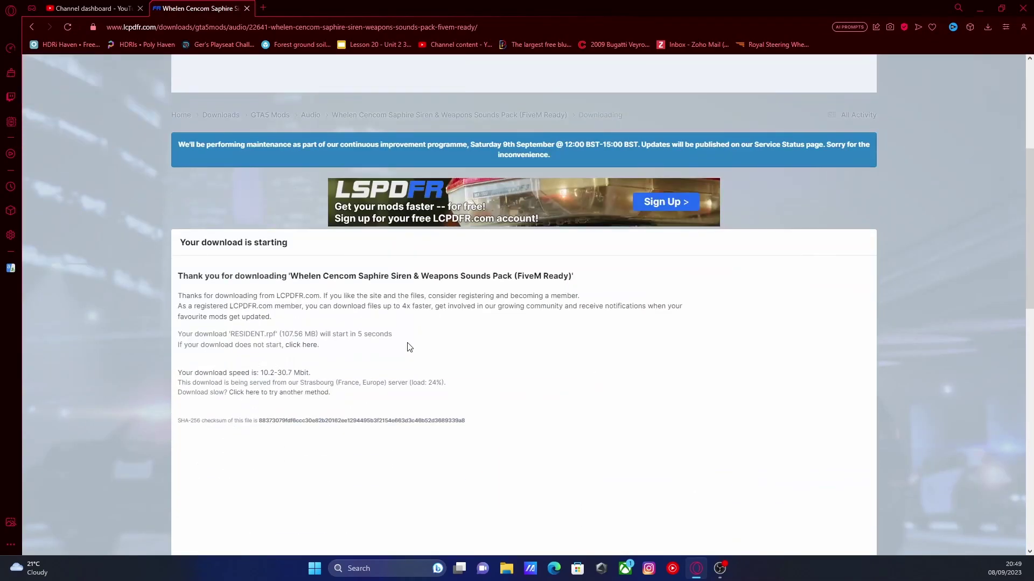
pyautogui.click(299, 345)
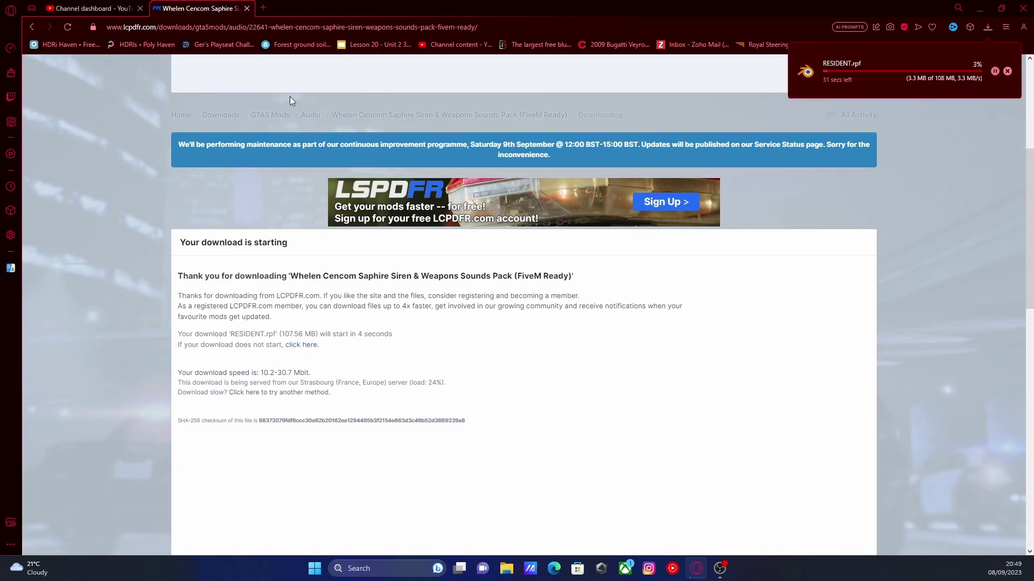
pyautogui.click(31, 27)
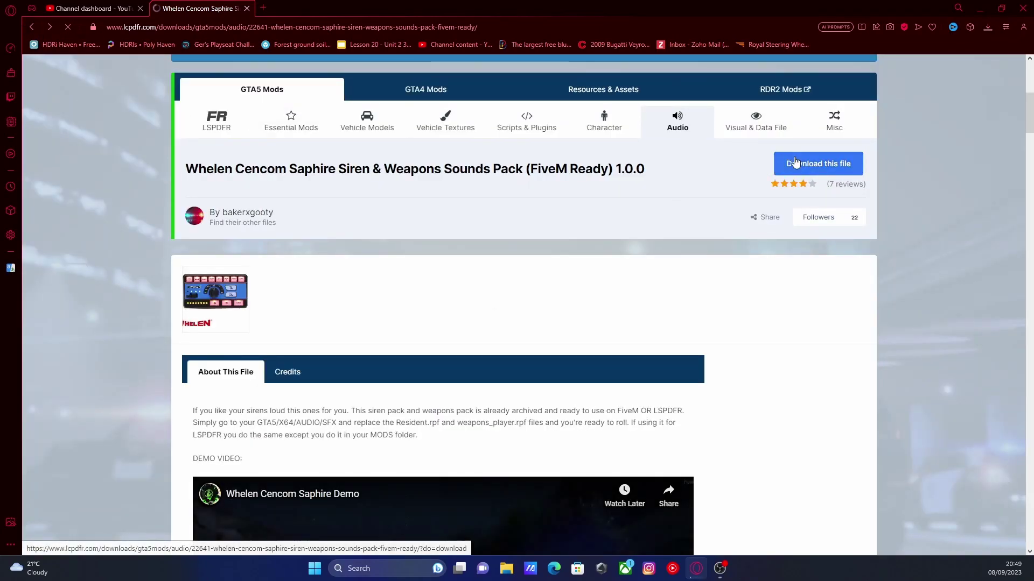
pyautogui.click(795, 161)
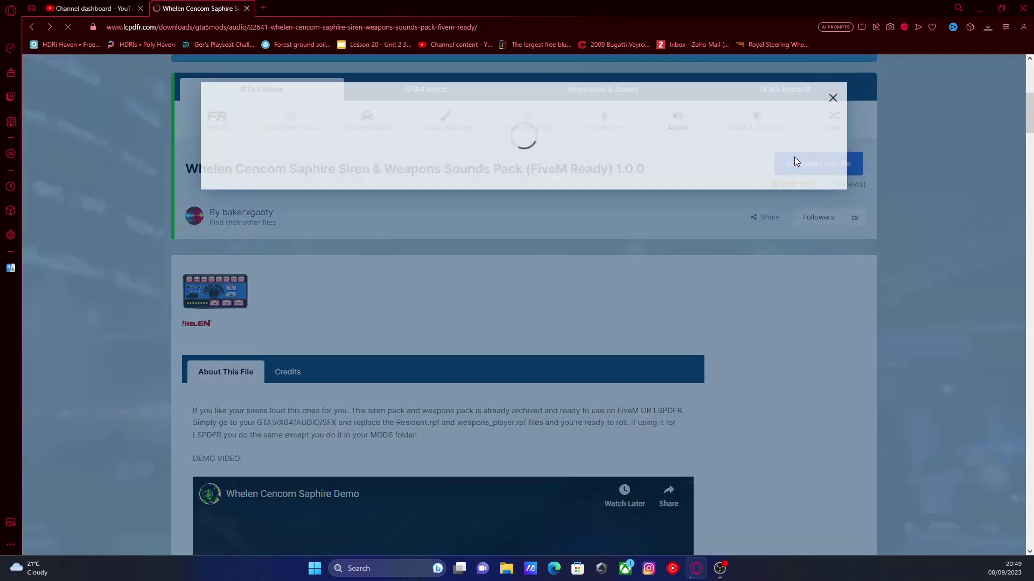
pyautogui.click(803, 154)
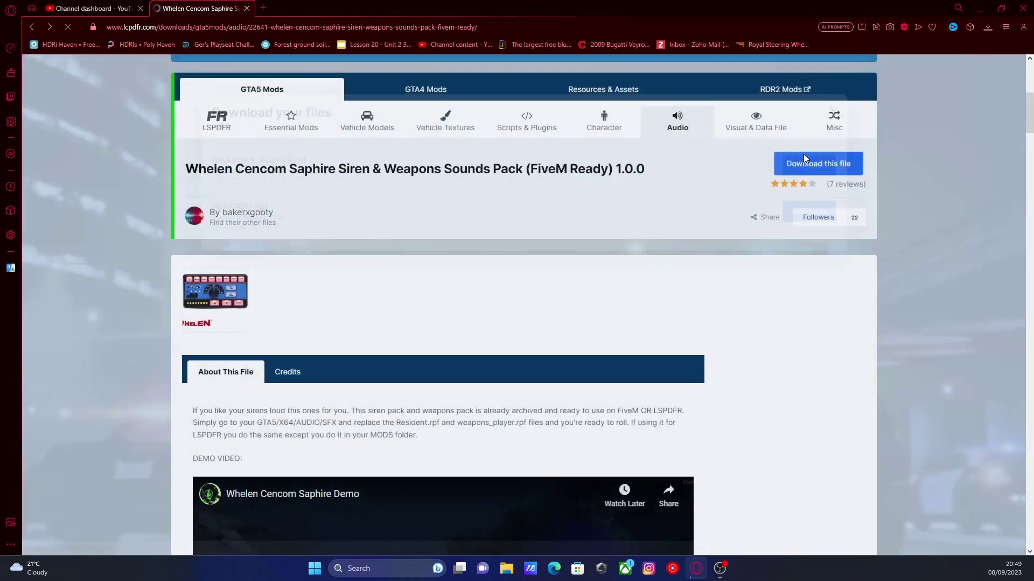
pyautogui.scroll(-4, 299, 395)
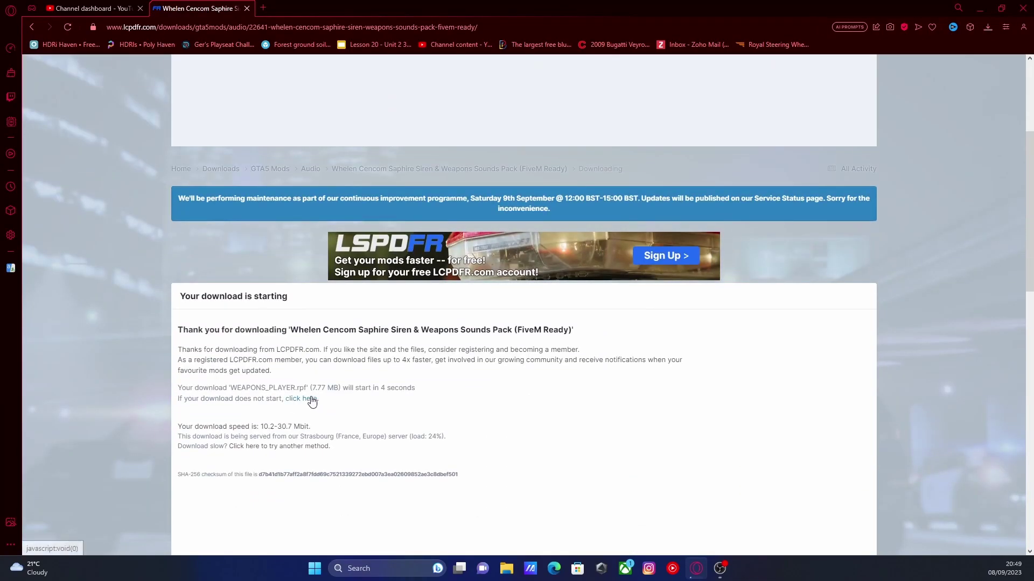
# Minimize the browser, bring up File Explorer higher on screen, and show the OS (C:) drive's root folders
pyautogui.click(980, 4)
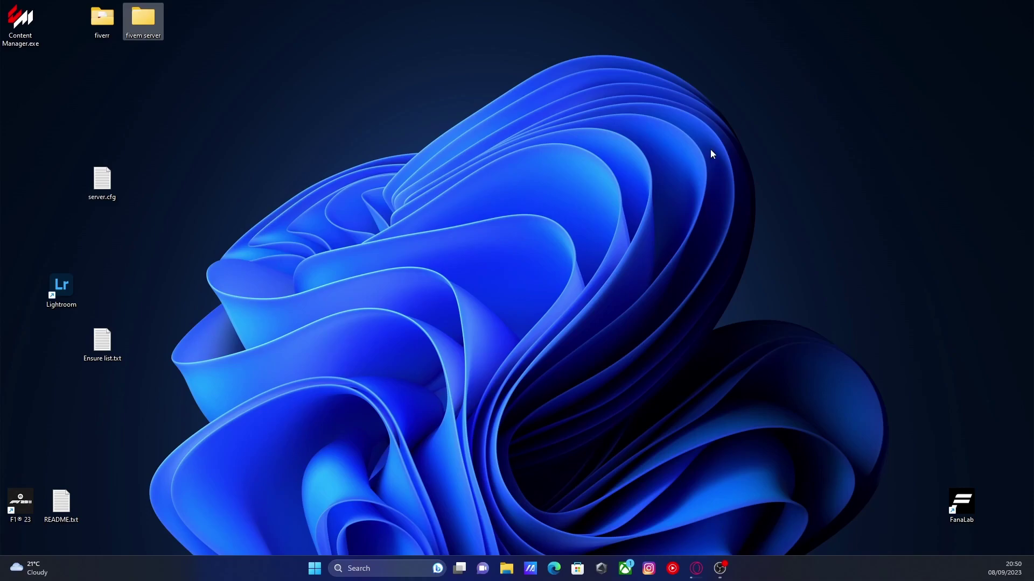
pyautogui.click(507, 568)
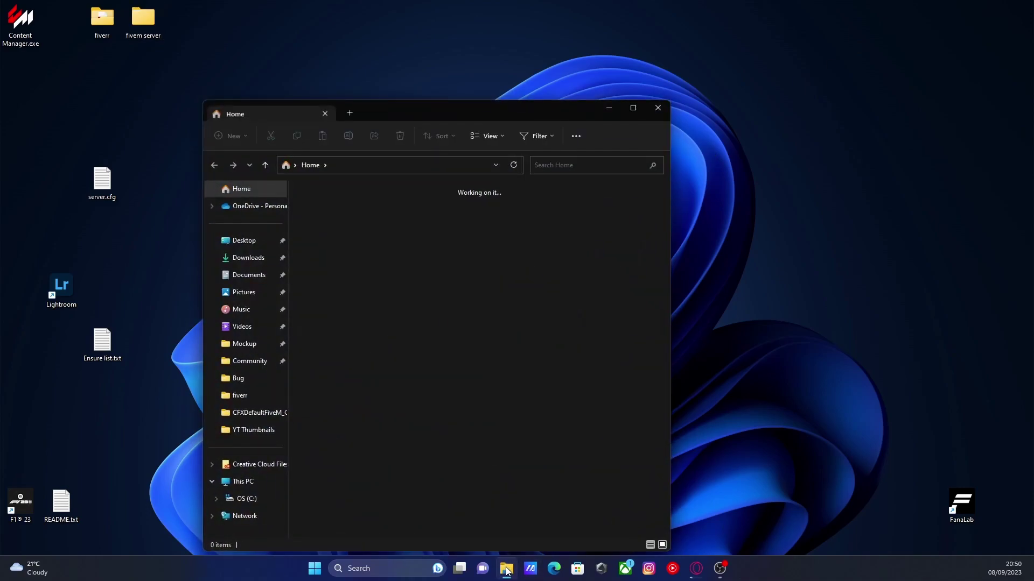
pyautogui.moveTo(462, 113); pyautogui.dragTo(516, 51)
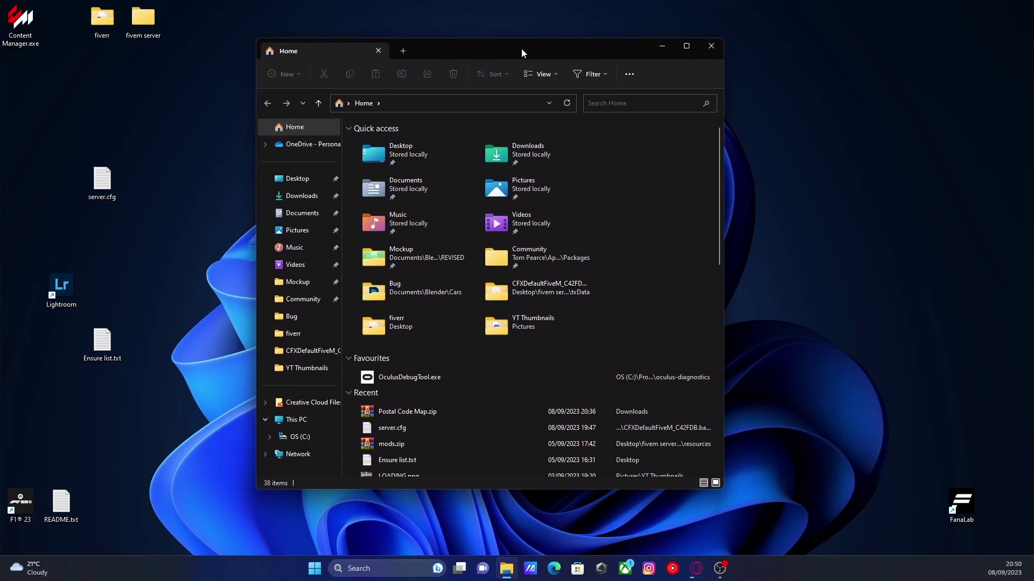
pyautogui.click(299, 437)
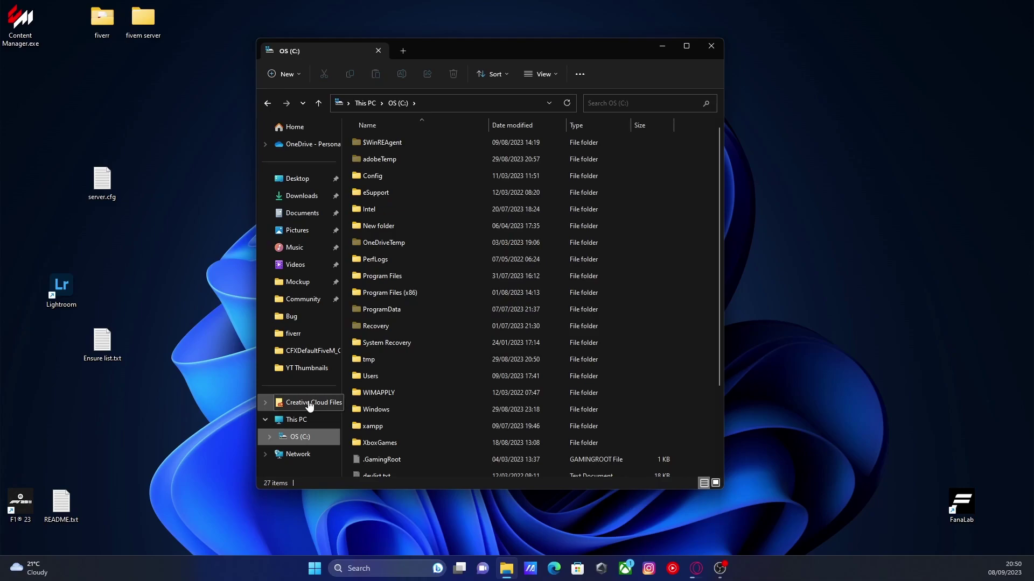
pyautogui.moveTo(420, 320)
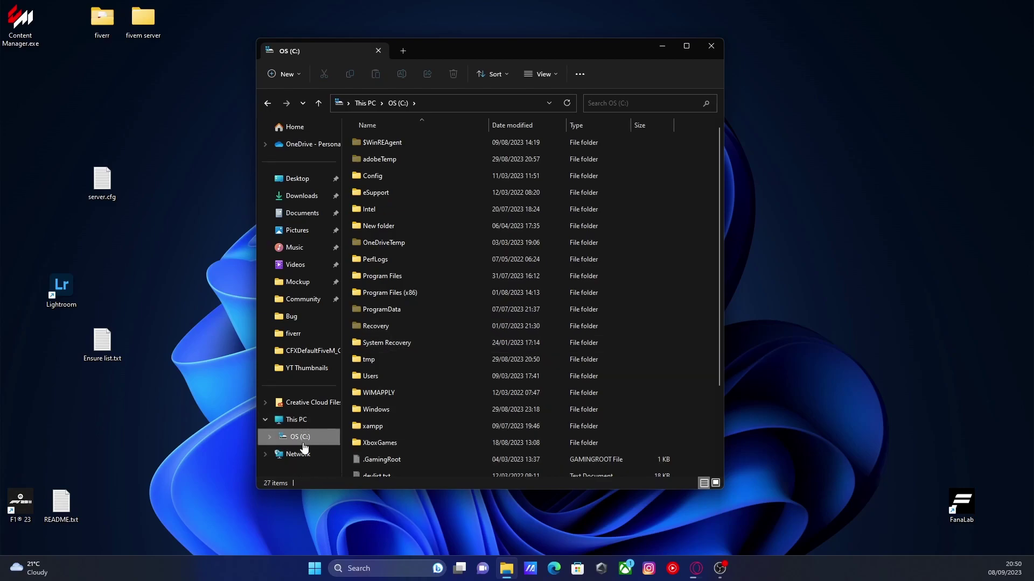
# Go through Program Files (x86)\Steam\steamapps\common into the Grand Theft Auto V folder
pyautogui.doubleClick(421, 294)
pyautogui.scroll(-1, 421, 294)
pyautogui.doubleClick(391, 371)
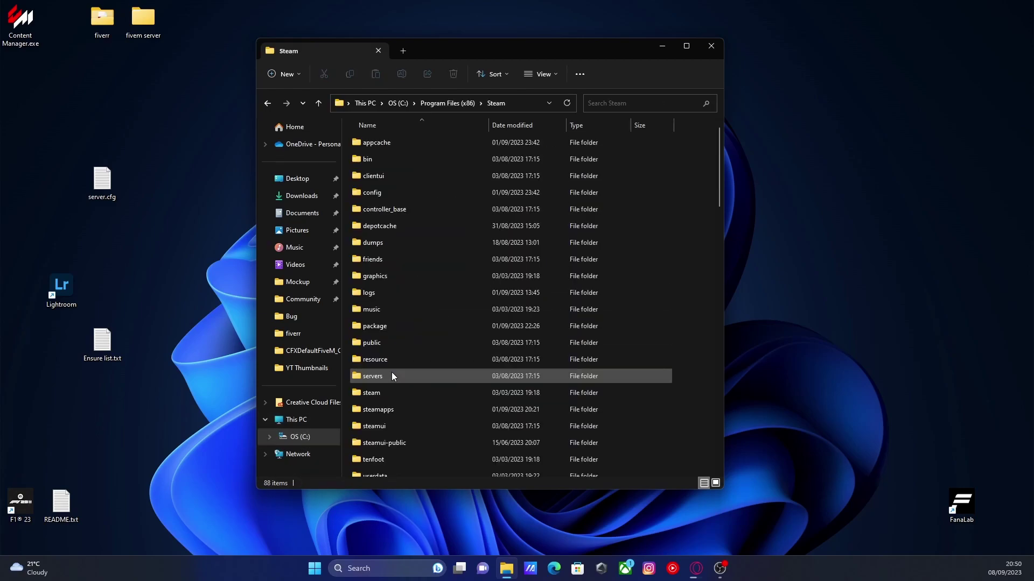
pyautogui.doubleClick(402, 411)
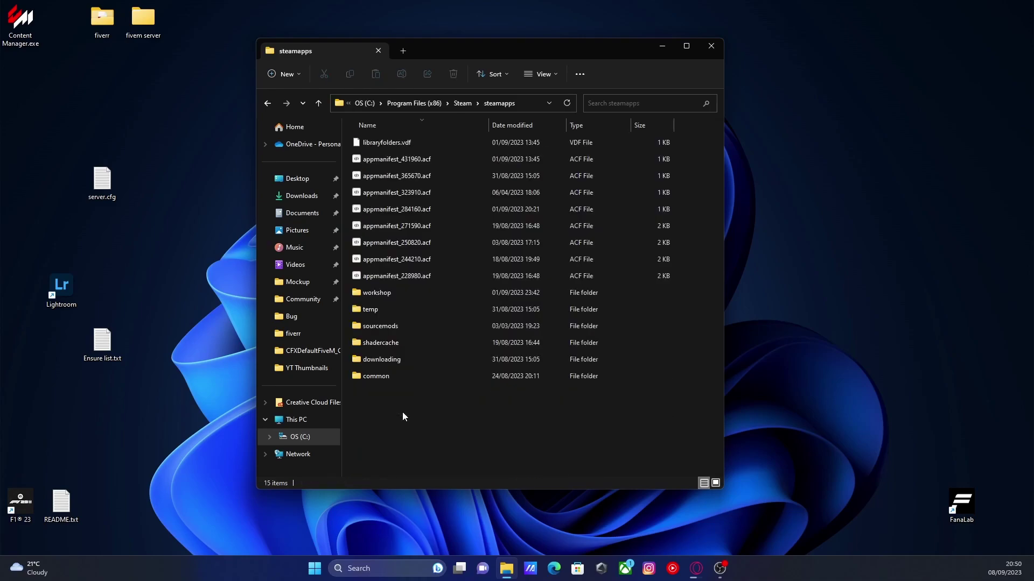
pyautogui.click(388, 379)
pyautogui.doubleClick(388, 382)
pyautogui.doubleClick(385, 192)
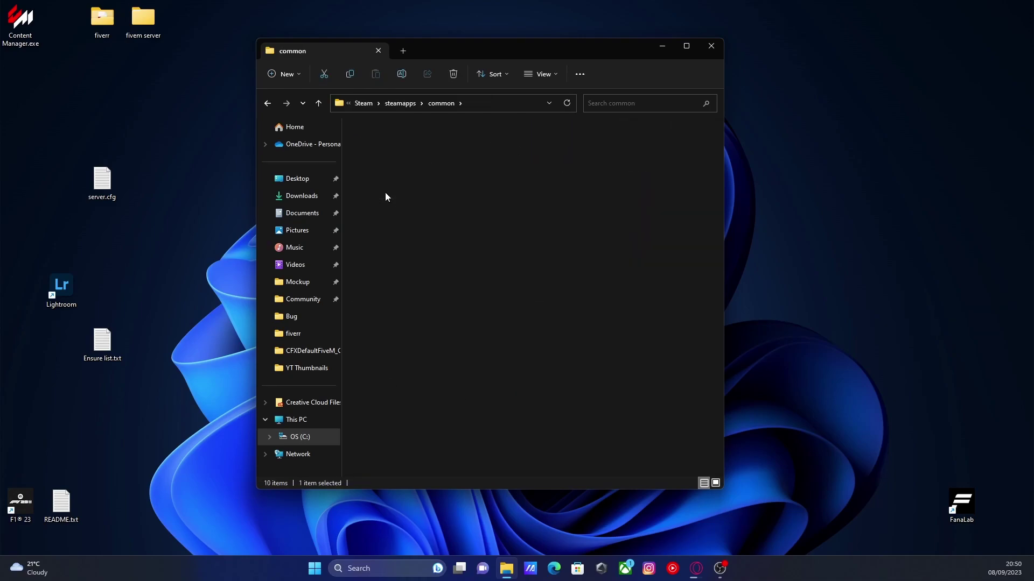
# Enter x64\audio\sfx, check RESIDENT.rpf and WEAPONS_PLAYER.rpf are there, and move the window left
pyautogui.scroll(-8, 486, 359)
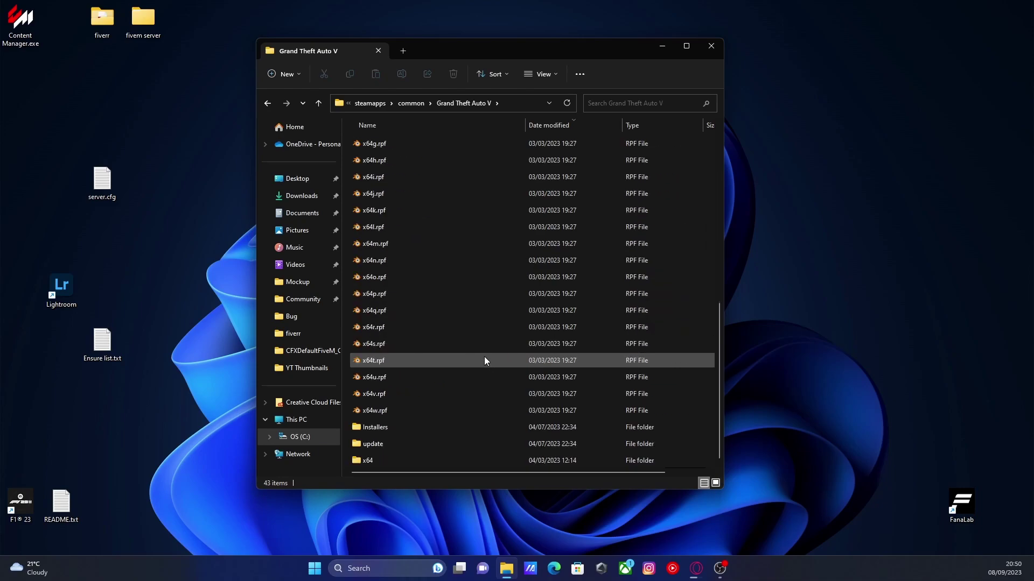
pyautogui.doubleClick(385, 460)
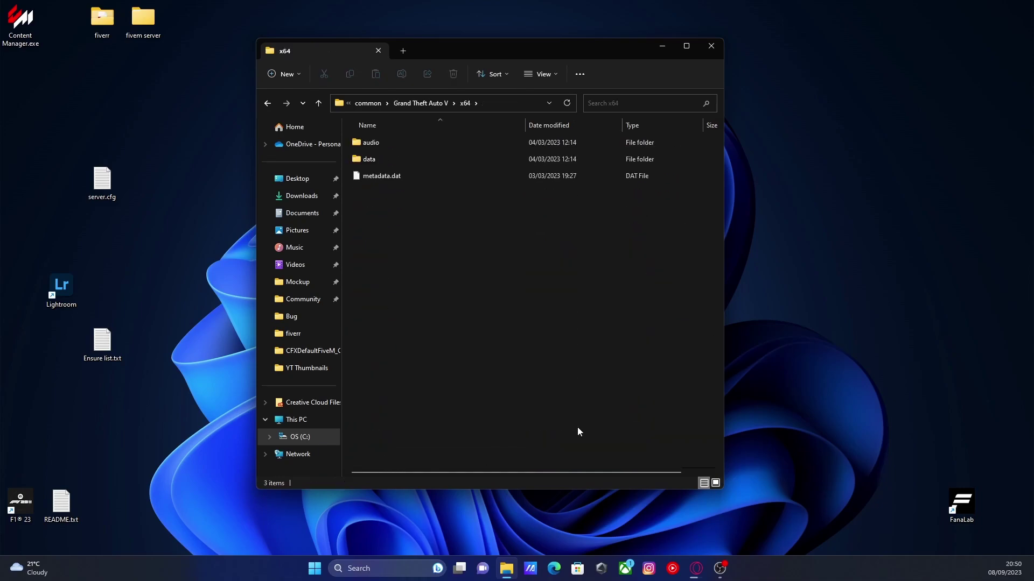
pyautogui.doubleClick(368, 142)
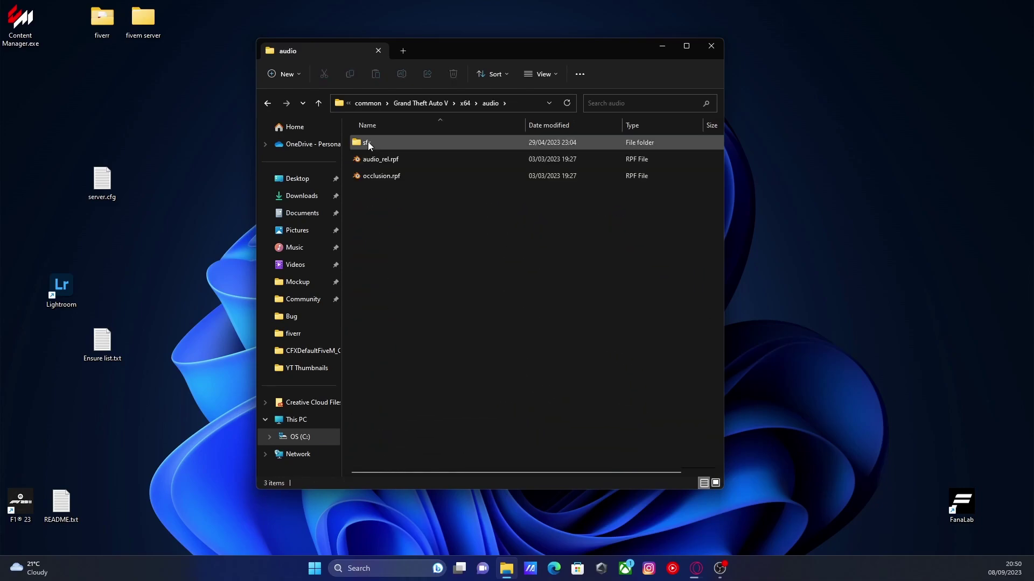
pyautogui.doubleClick(368, 143)
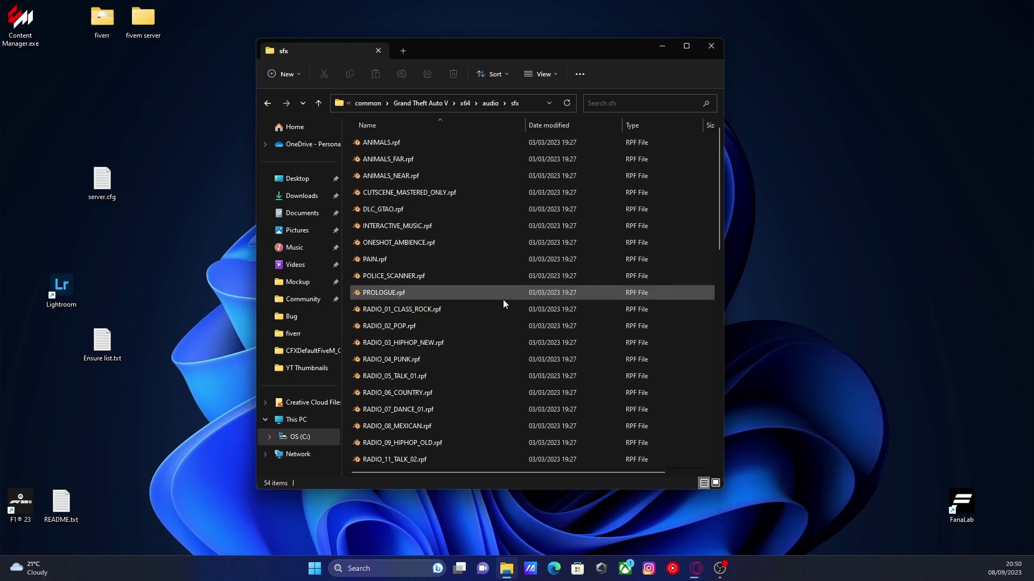
pyautogui.scroll(-7, 507, 265)
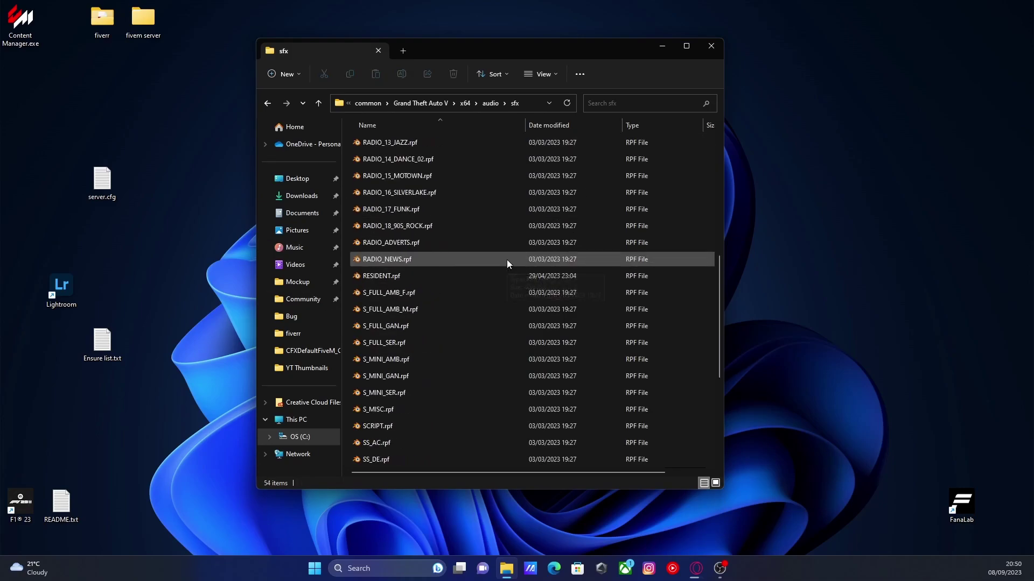
pyautogui.scroll(-1, 506, 258)
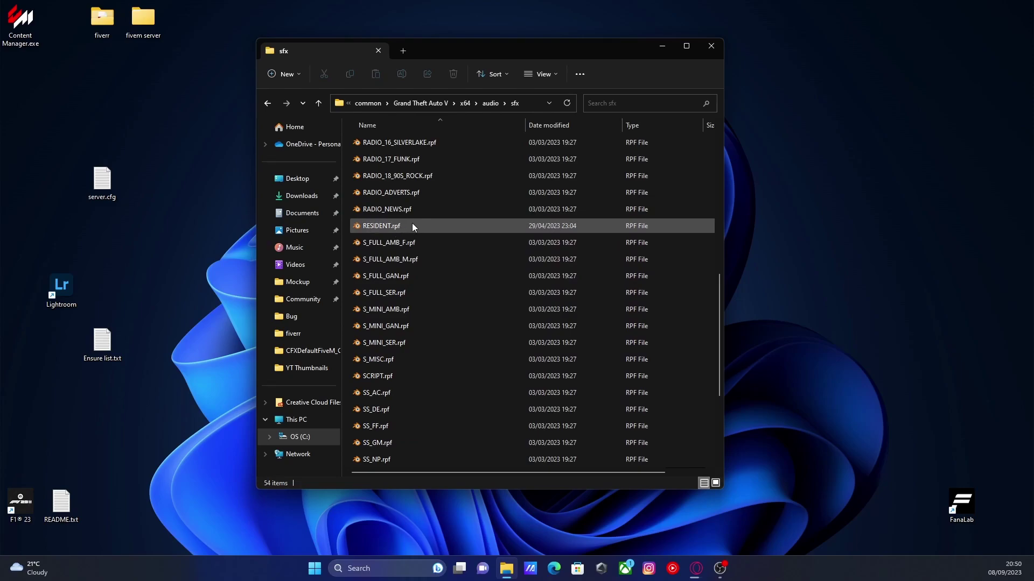
pyautogui.scroll(8, 556, 293)
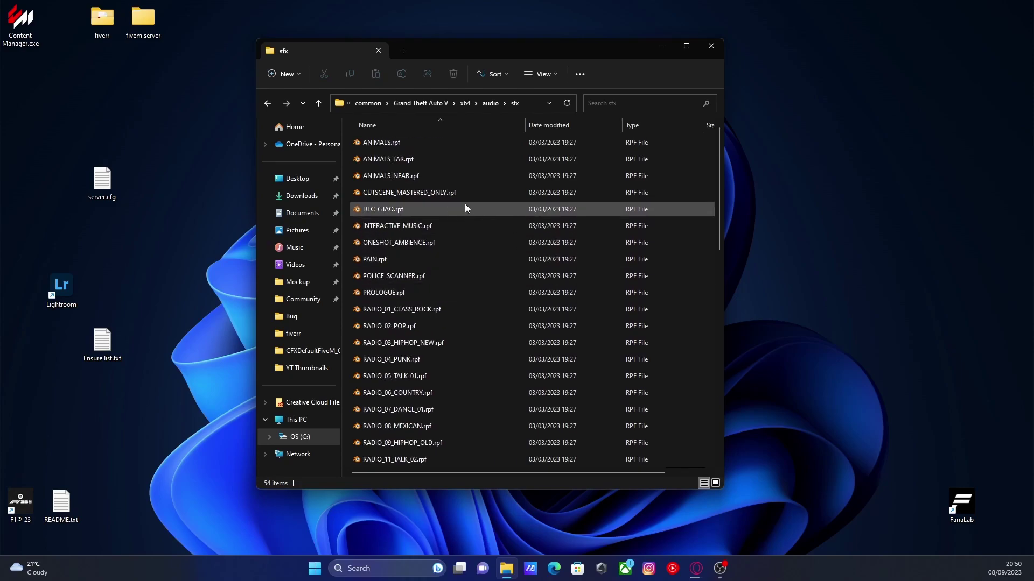
pyautogui.scroll(-11, 470, 203)
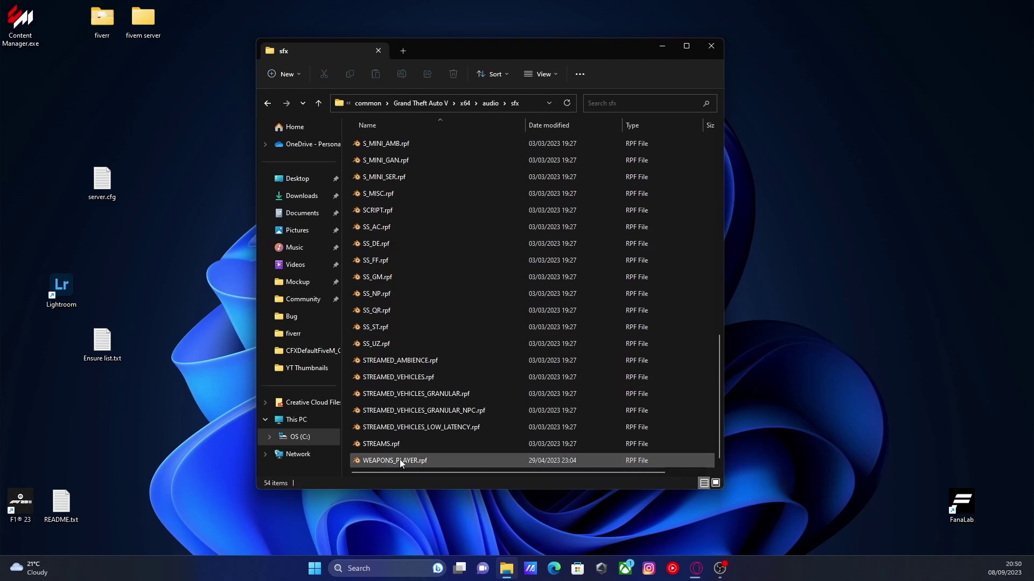
pyautogui.scroll(11, 417, 378)
pyautogui.moveTo(520, 54); pyautogui.dragTo(302, 47)
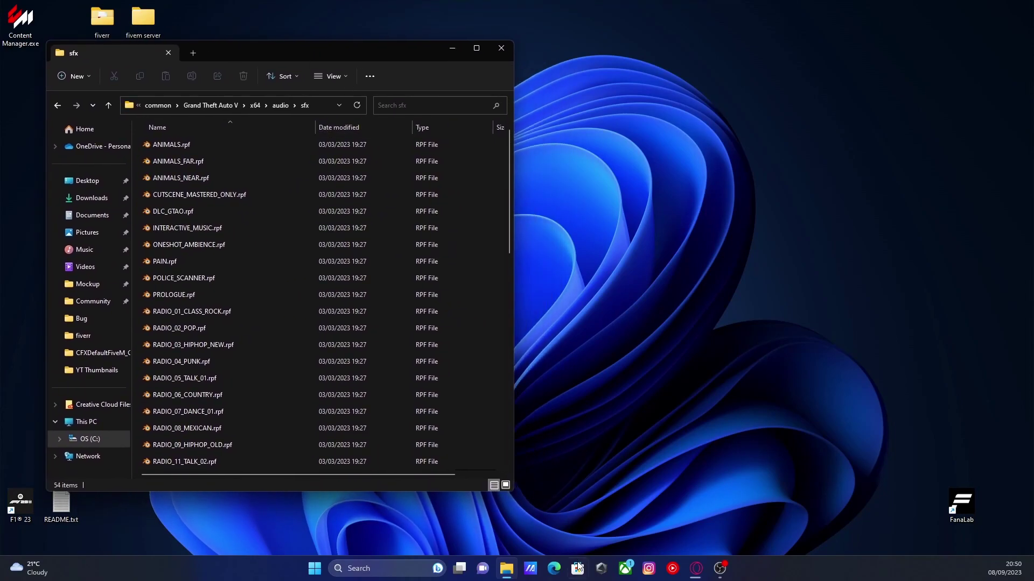
# Show the Downloads folder in a second Explorer window placed on the right
pyautogui.rightClick(506, 569)
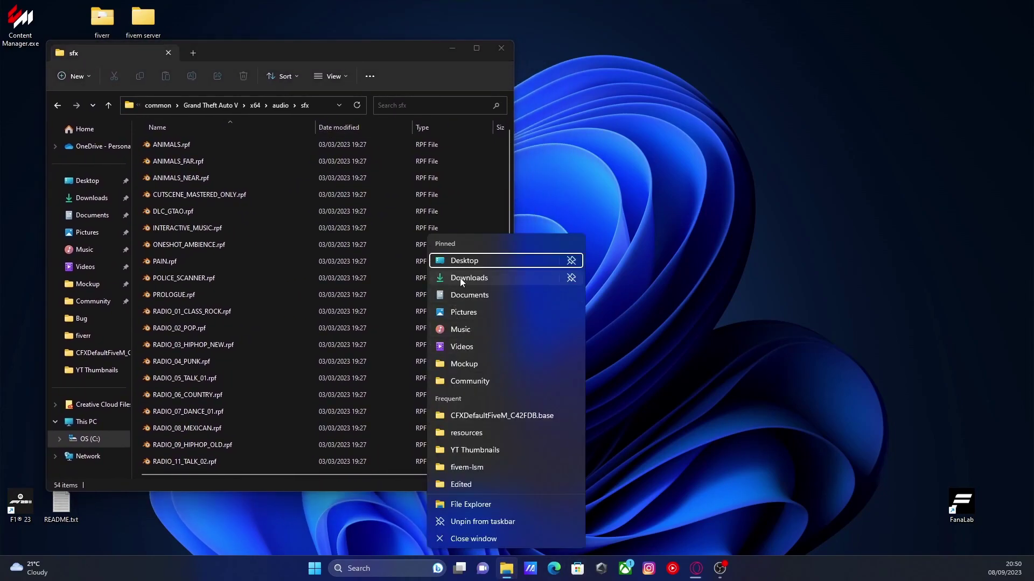
pyautogui.click(460, 278)
pyautogui.moveTo(259, 67); pyautogui.dragTo(708, 53)
pyautogui.click(565, 197)
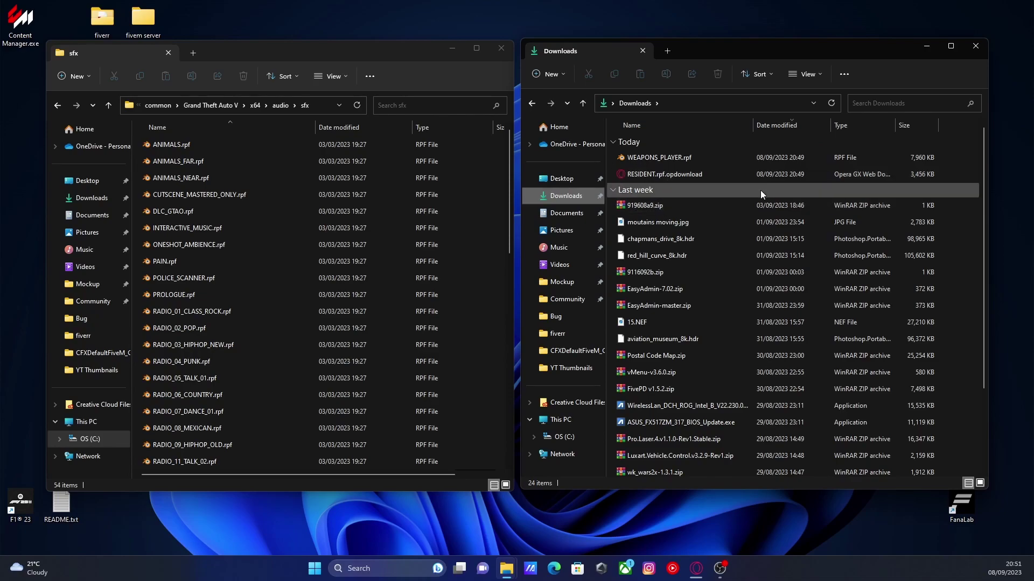
# Confirm in Opera's downloads list that both rpf downloads finished, then hide the browser
pyautogui.click(696, 569)
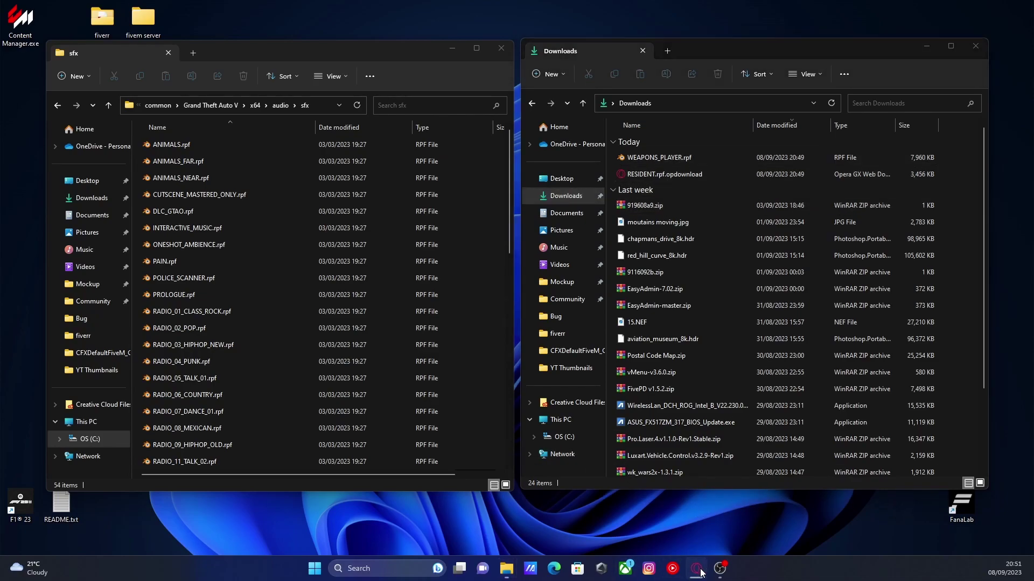
pyautogui.click(988, 28)
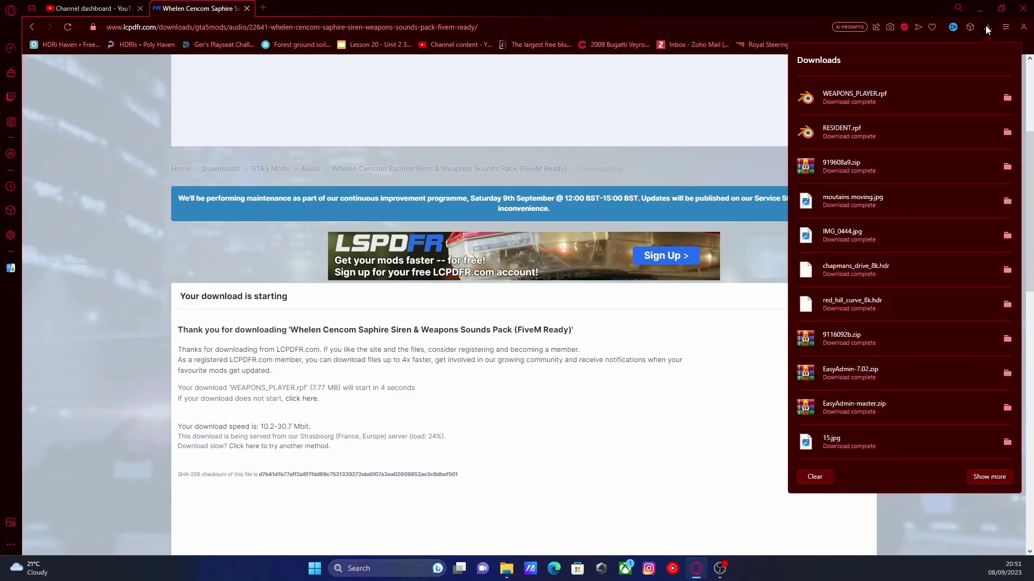
pyautogui.click(981, 7)
pyautogui.click(980, 8)
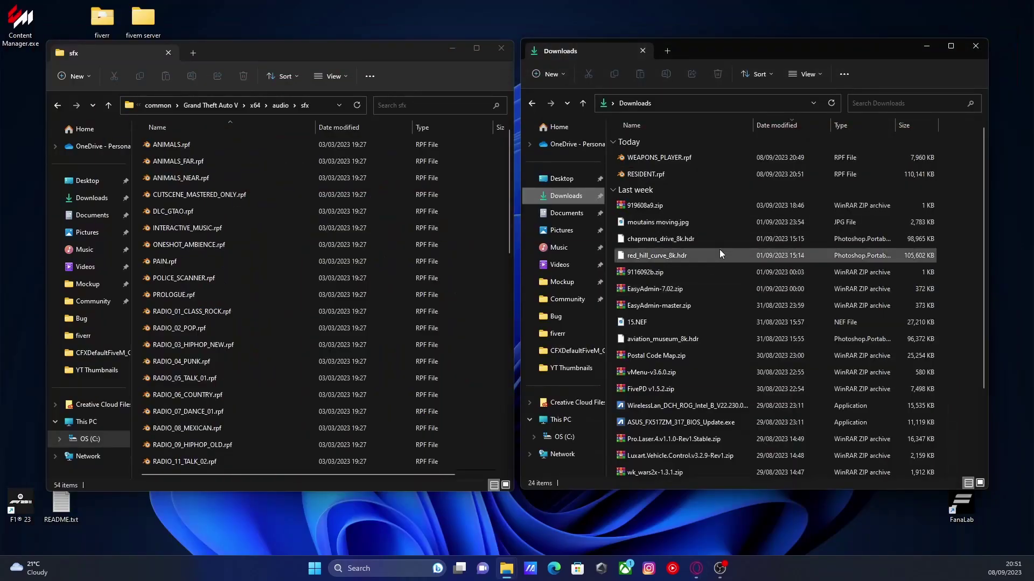
# Select both WEAPONS_PLAYER.rpf and RESIDENT.rpf in Downloads
pyautogui.click(674, 173)
pyautogui.keyDown('ctrl'); pyautogui.click(664, 157); pyautogui.keyUp('ctrl')
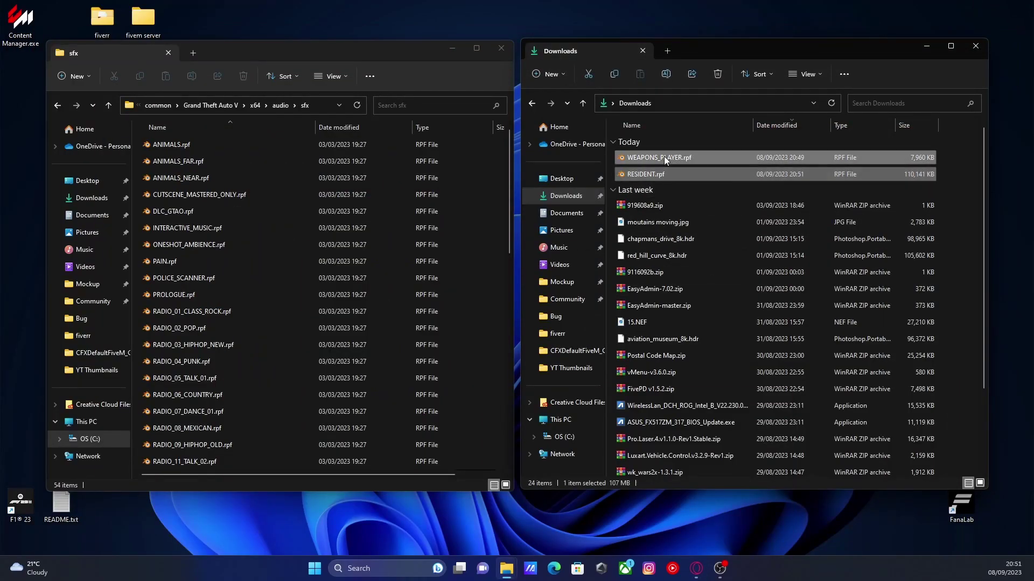
pyautogui.click(676, 163)
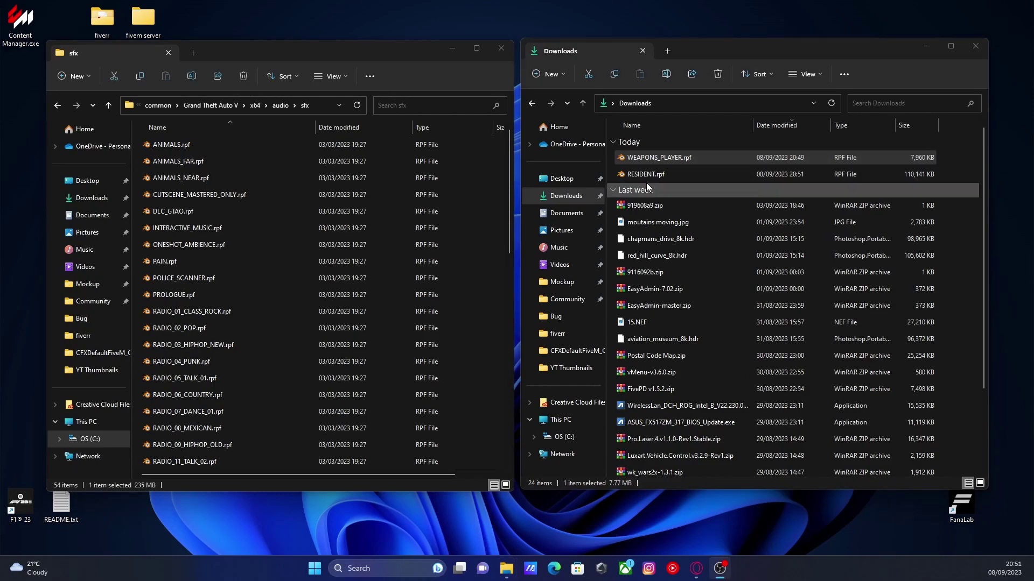
pyautogui.keyDown('ctrl'); pyautogui.click(648, 173); pyautogui.keyUp('ctrl')
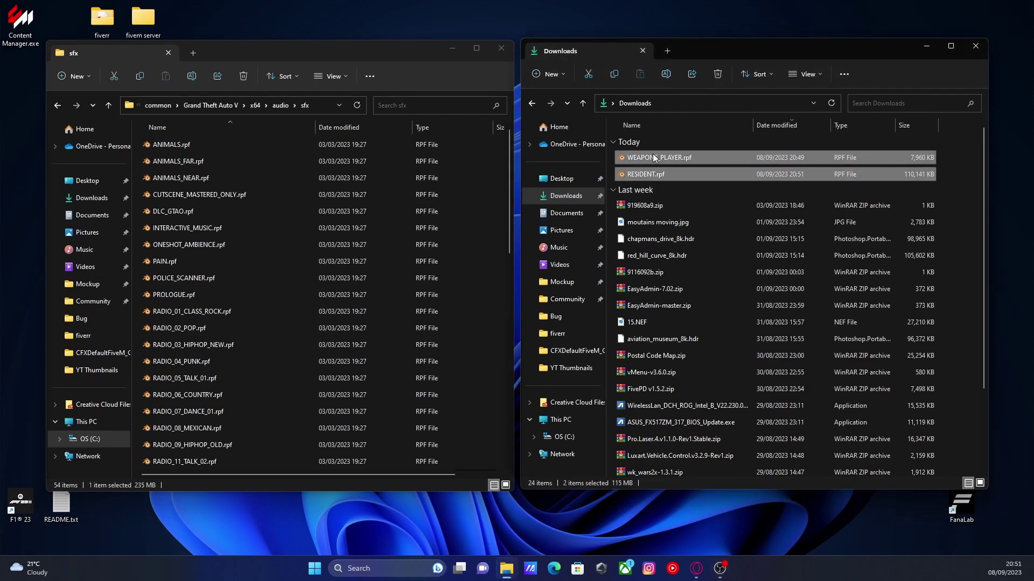
# Move both rpf files into sfx, replacing the originals, and reposition the Downloads window
pyautogui.moveTo(697, 163); pyautogui.dragTo(481, 199)
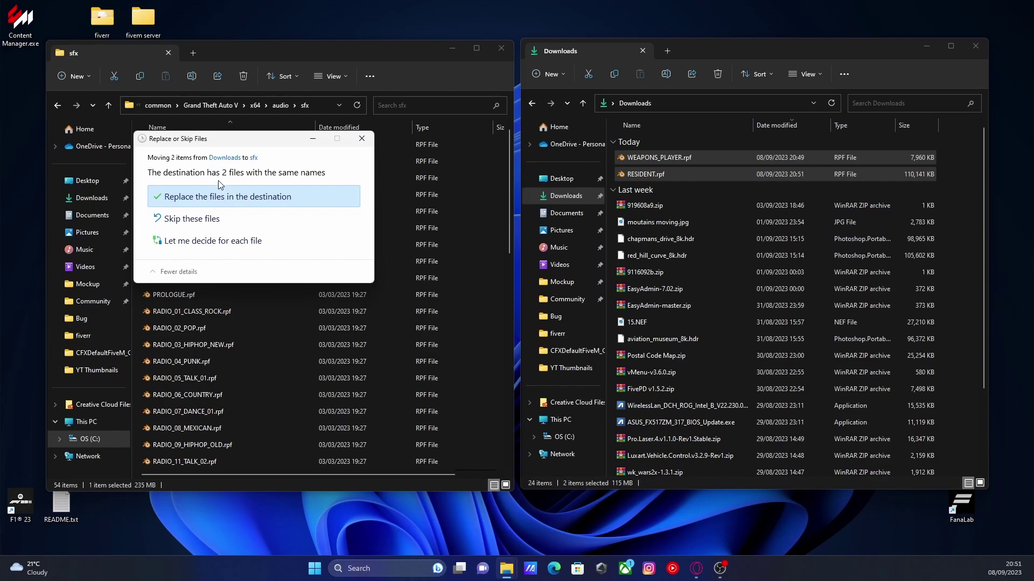
pyautogui.click(200, 197)
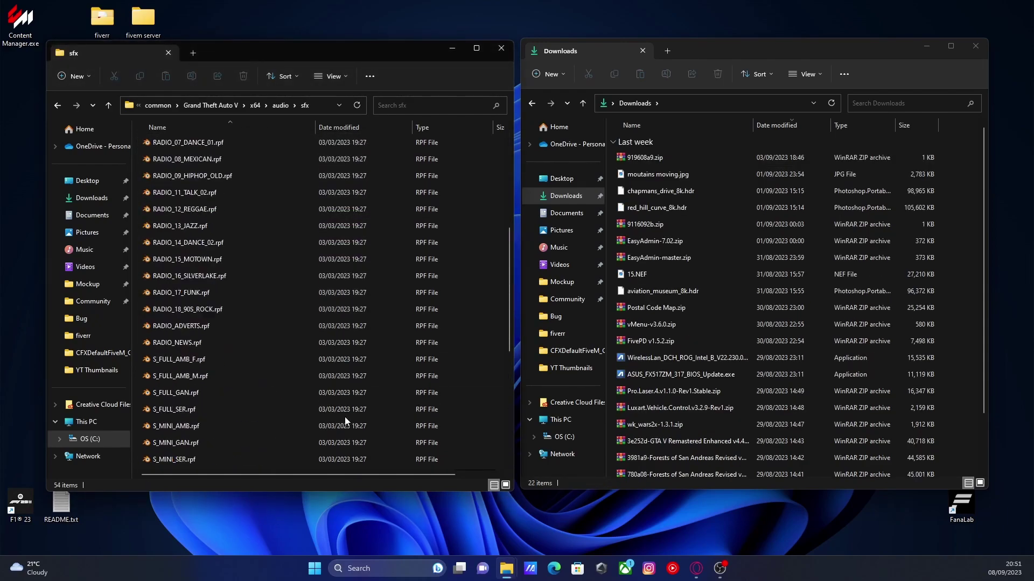
pyautogui.scroll(5, 338, 410)
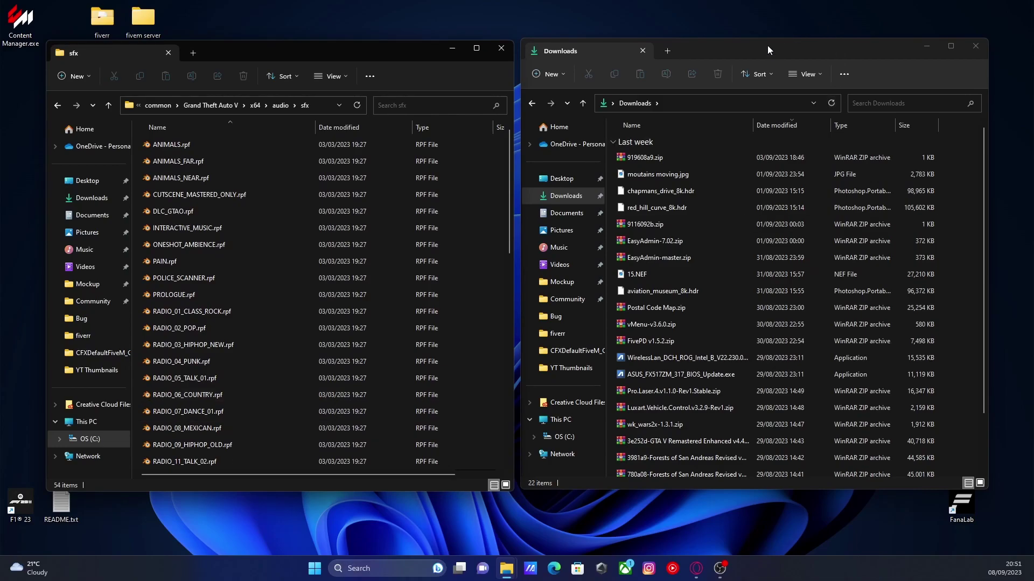
pyautogui.moveTo(767, 45); pyautogui.dragTo(374, 83)
# Close the Downloads window and maximize the sfx window
pyautogui.click(582, 81)
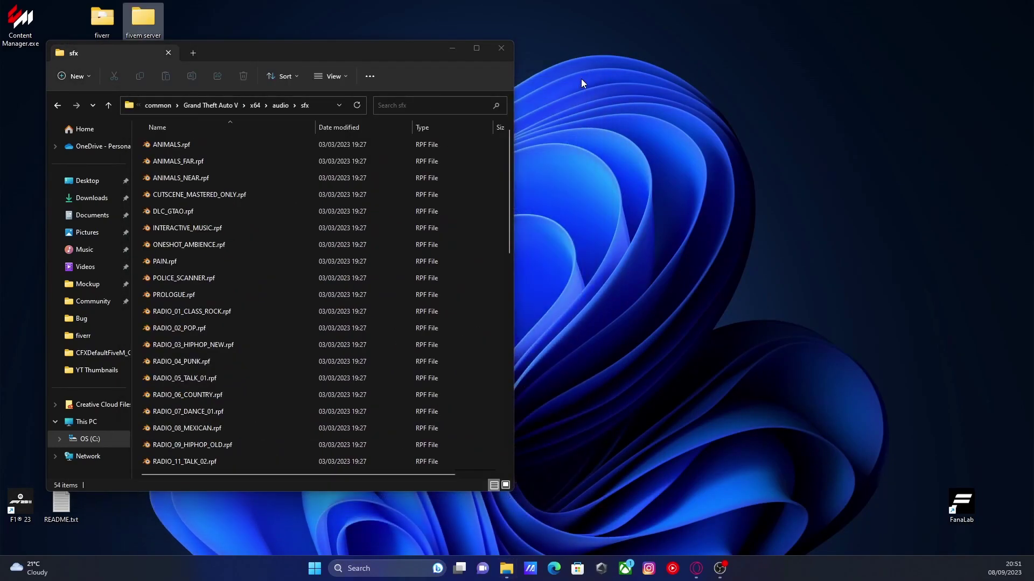
pyautogui.click(477, 48)
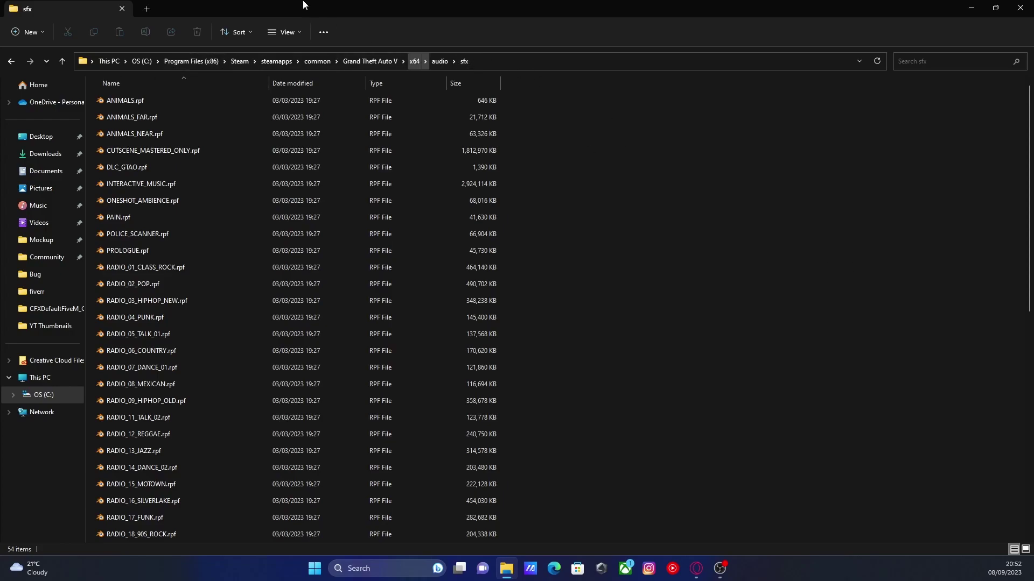
# Restore the sfx window, scroll to confirm the new rpf files, and close it
pyautogui.doubleClick(361, 11)
pyautogui.scroll(-11, 386, 361)
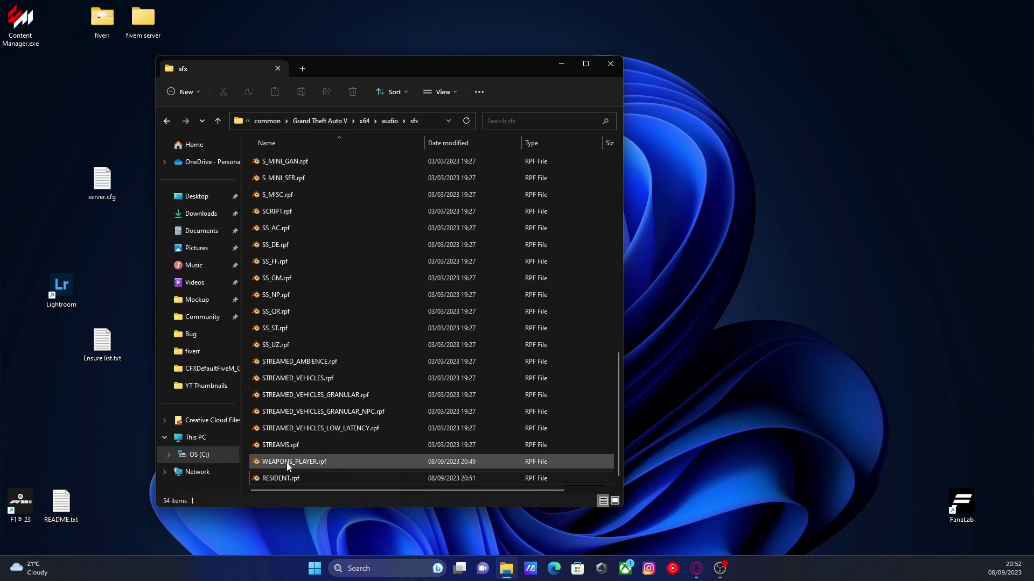
pyautogui.click(610, 64)
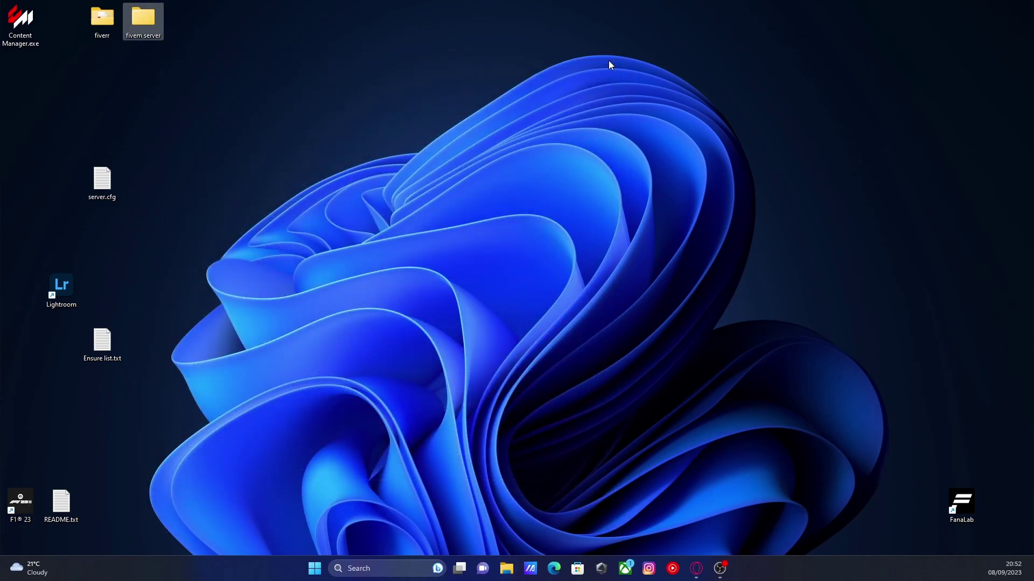